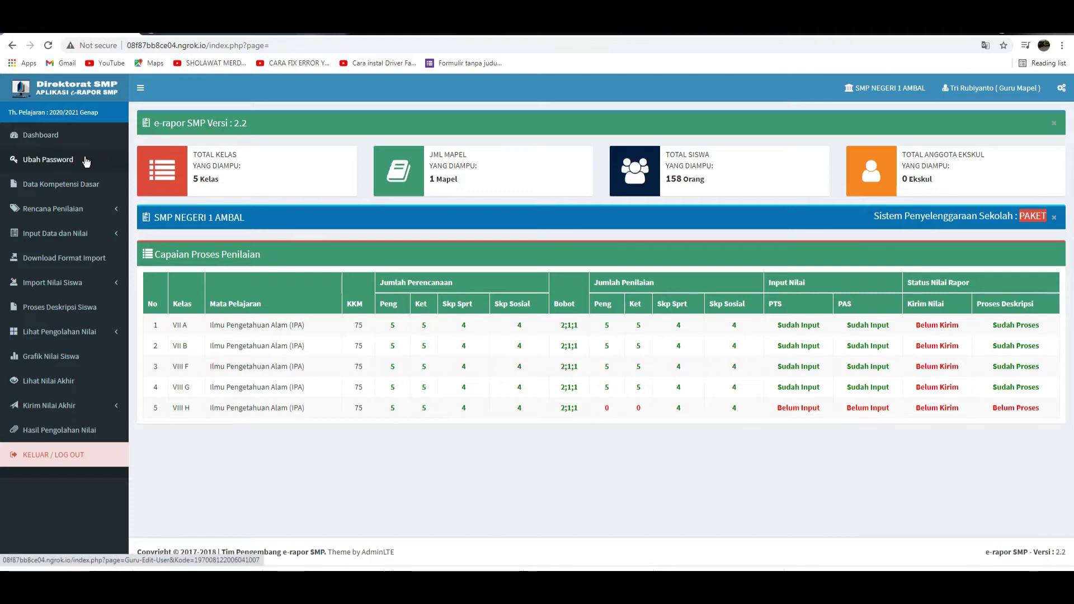
Step: Open the Import Nilai Pengetahuan page for student grades and reload it after the gateway error
click(50, 283)
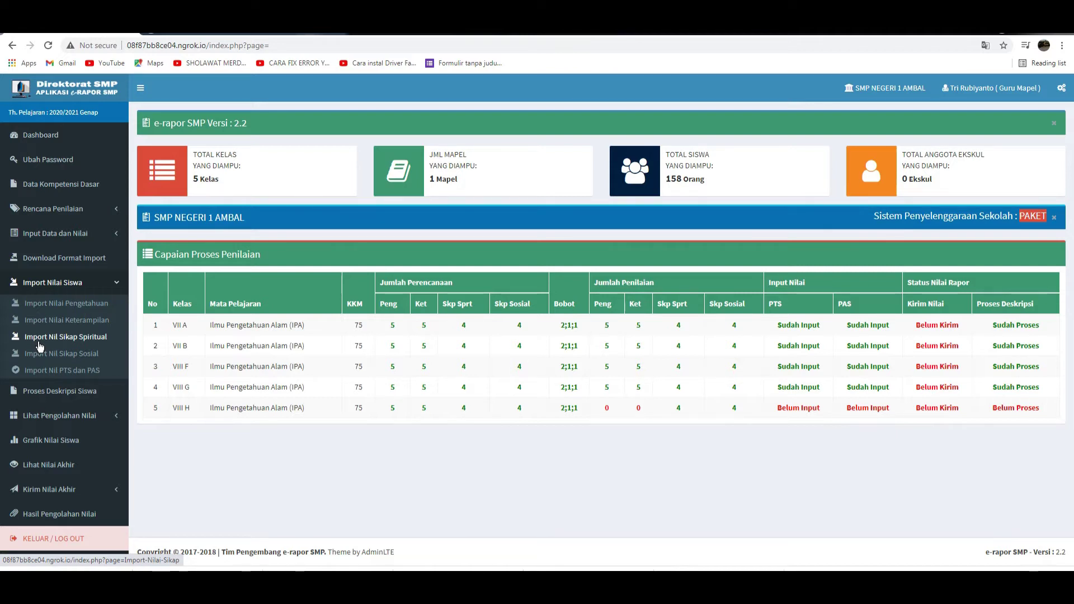
click(76, 307)
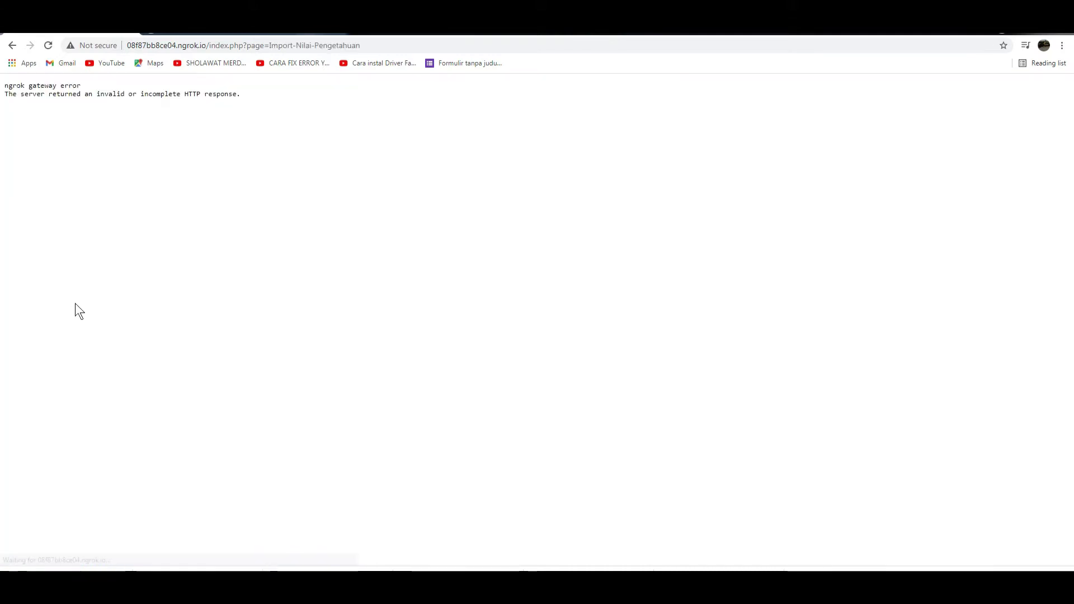
click(48, 46)
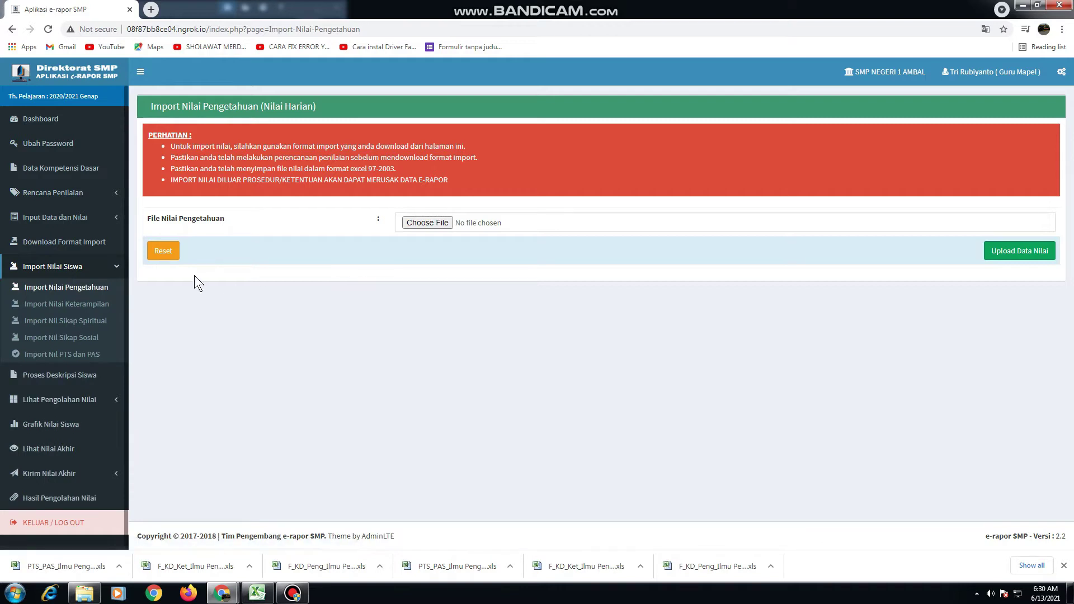
Step: Choose F_KD_Peng_Ilmu Pengetahuan Alam (IPA)_VIII H.xls from the teacher's 8h grade folder on drive D as the knowledge grade file
click(430, 221)
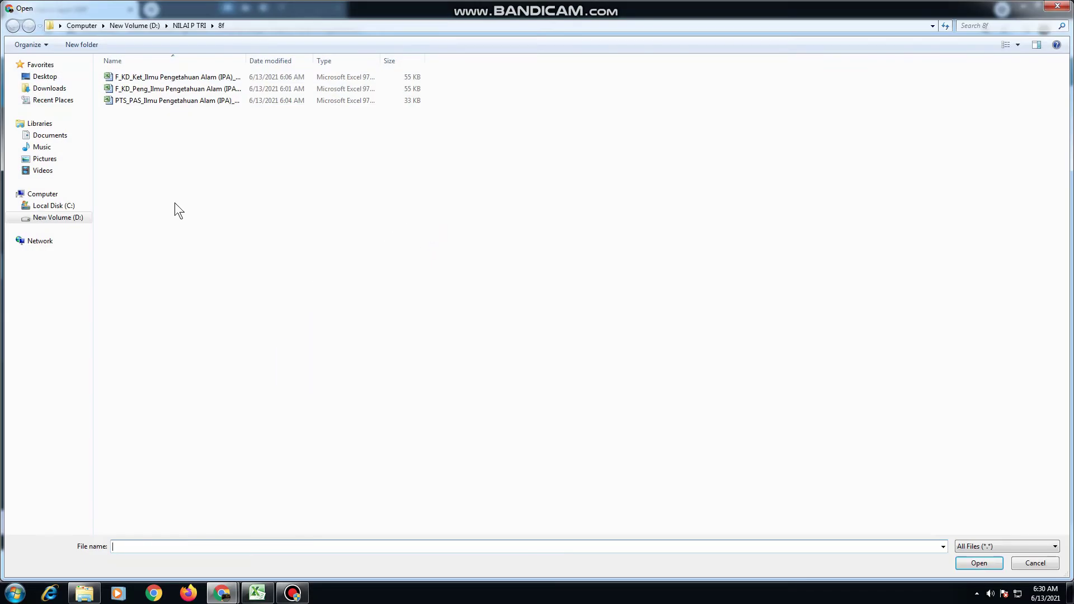
click(71, 222)
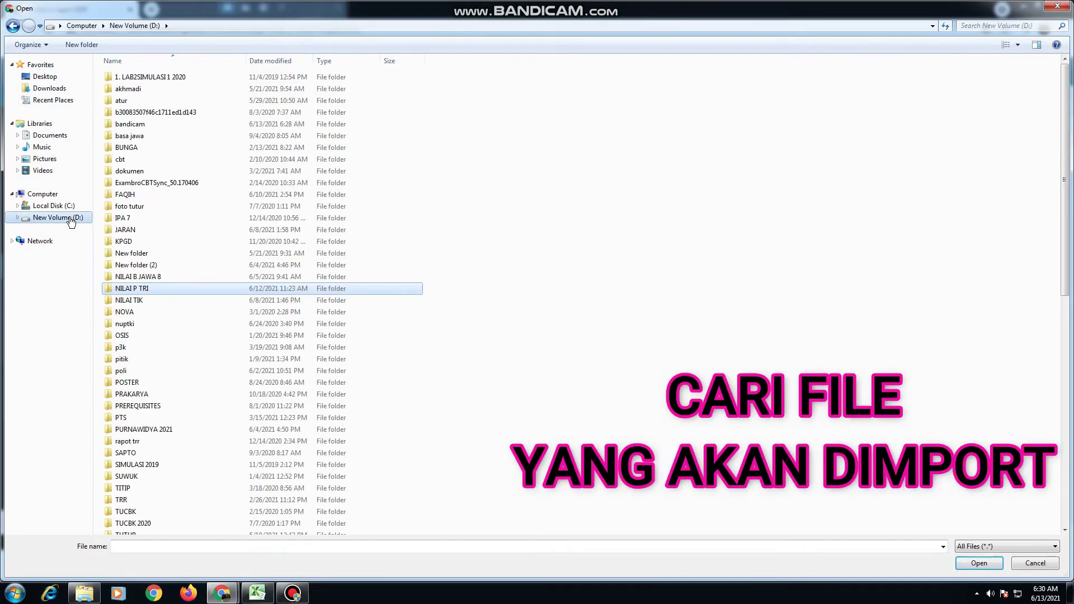
double_click(200, 287)
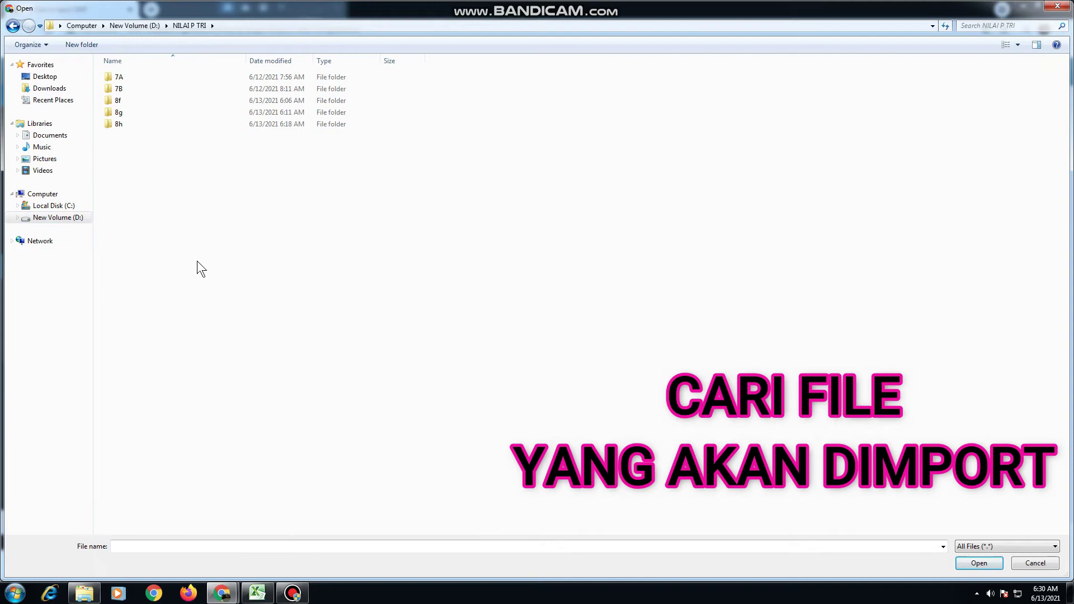
double_click(161, 123)
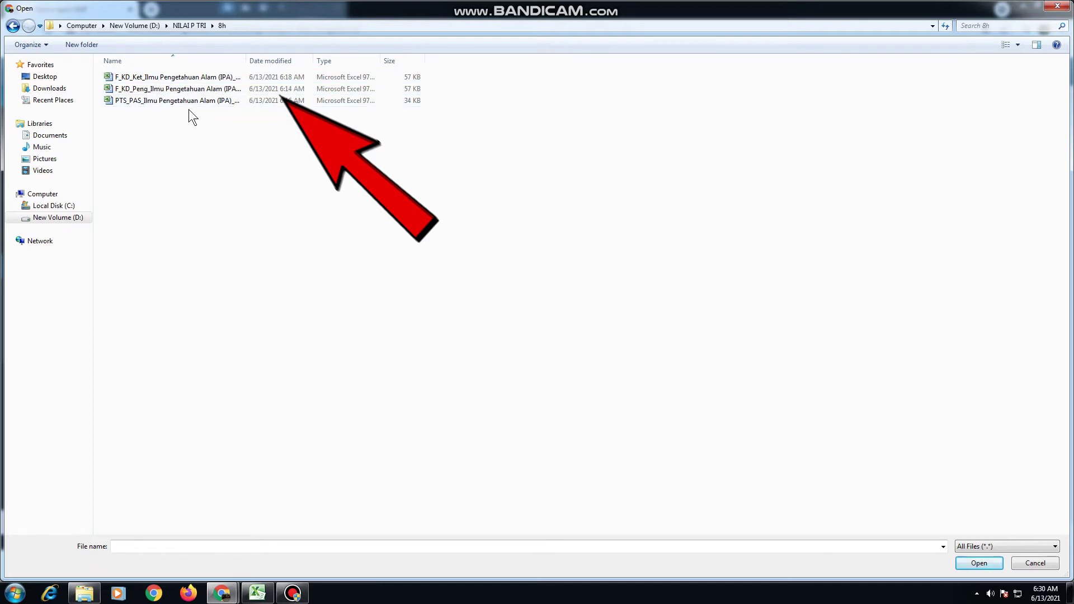
double_click(166, 90)
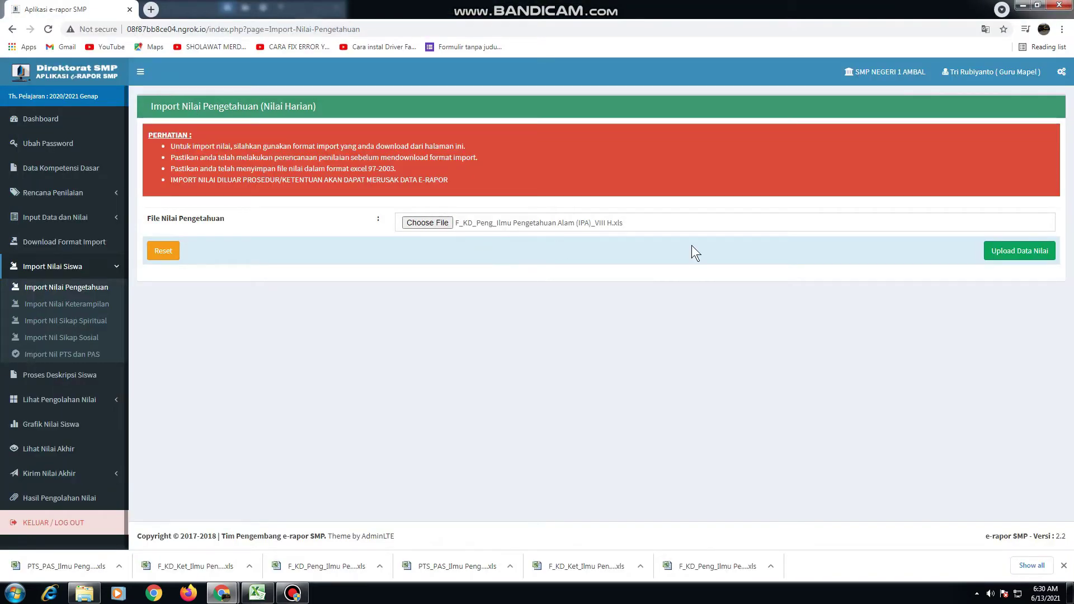
Step: Upload the chosen knowledge grade file and save all its imported grades
click(1018, 261)
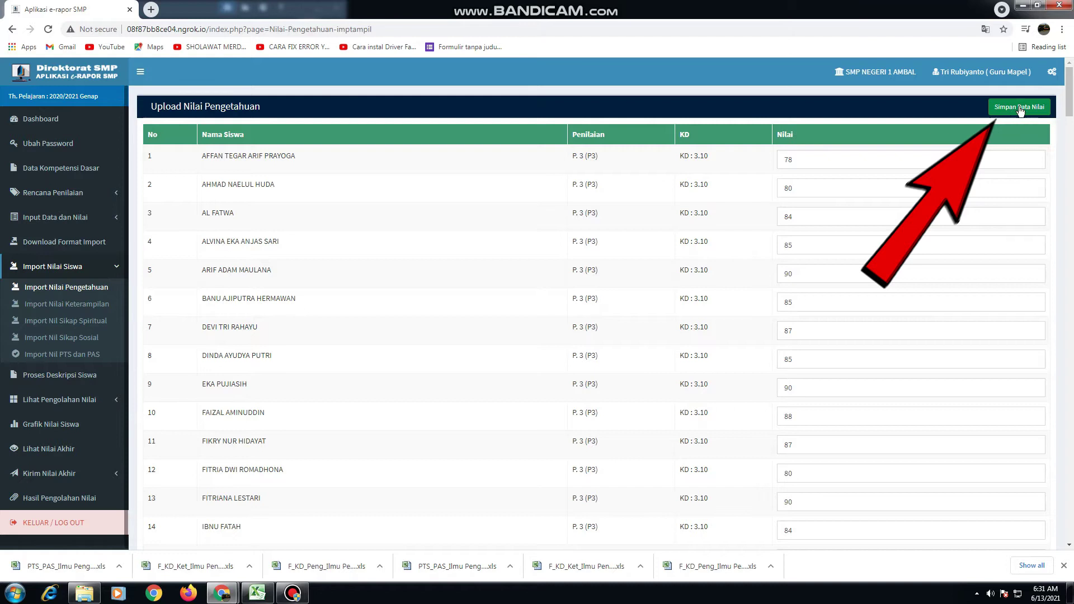
drag(1070, 96, 1066, 520)
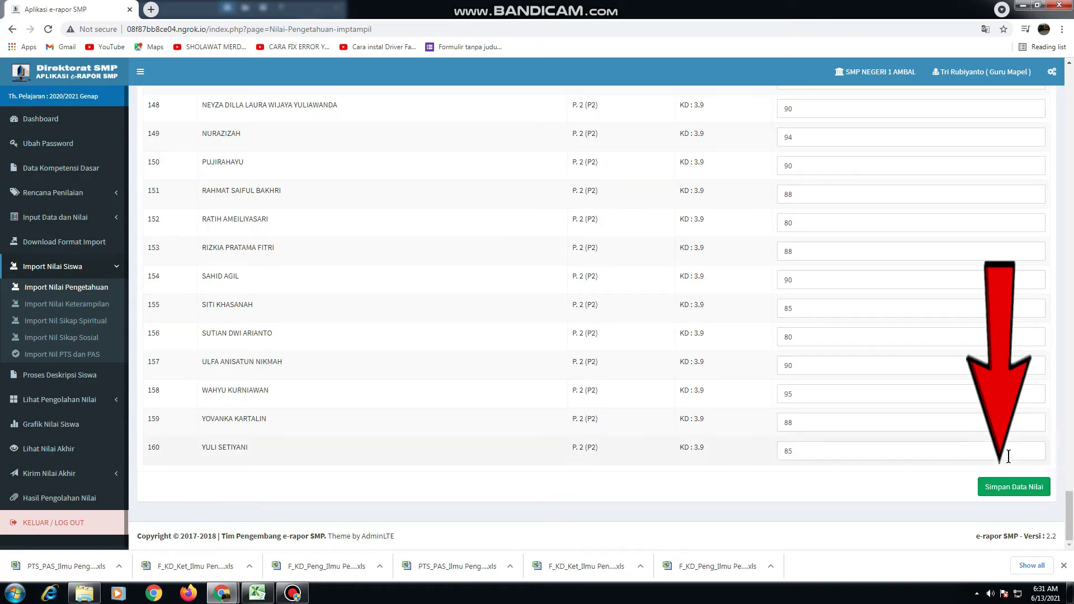
click(1007, 488)
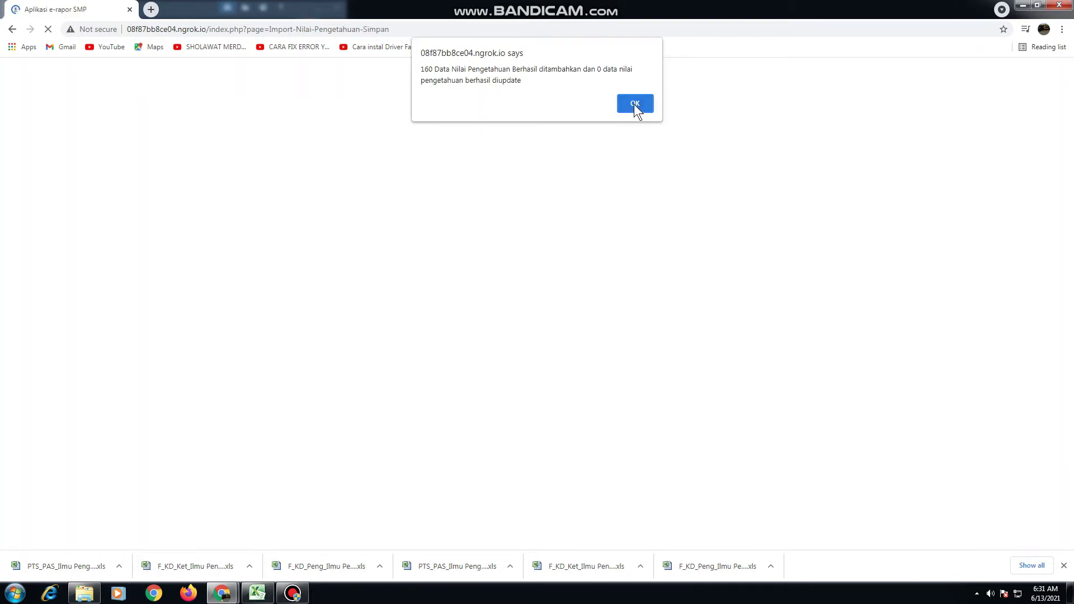
click(635, 104)
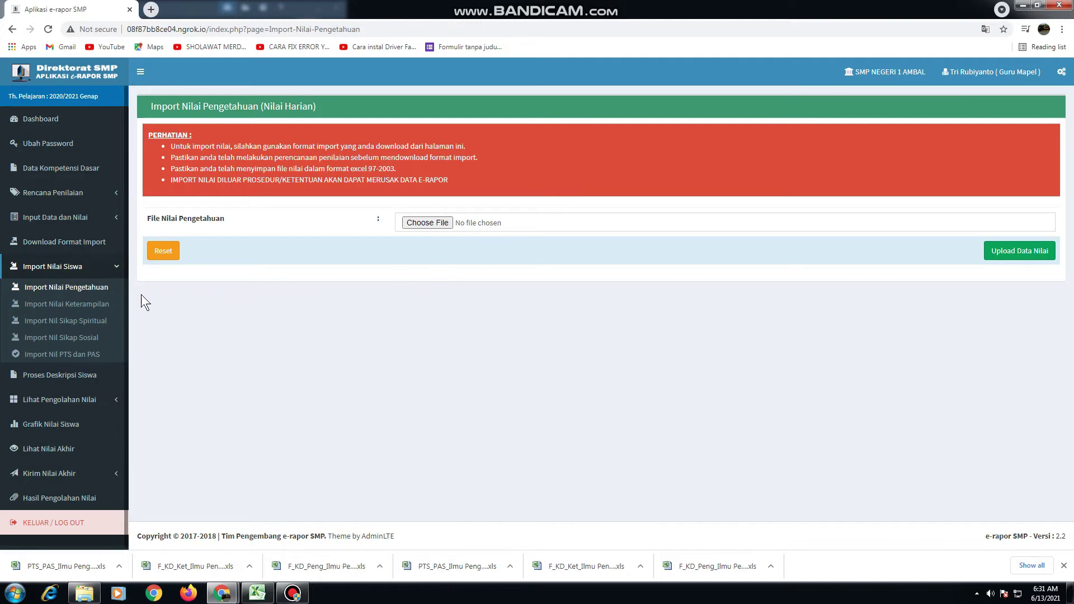
Step: Import the skills grades (Nilai Keterampilan) from F_KD_Ket_Ilmu Pengetahuan Alam (IPA)_VIII H.xls and save them
click(78, 304)
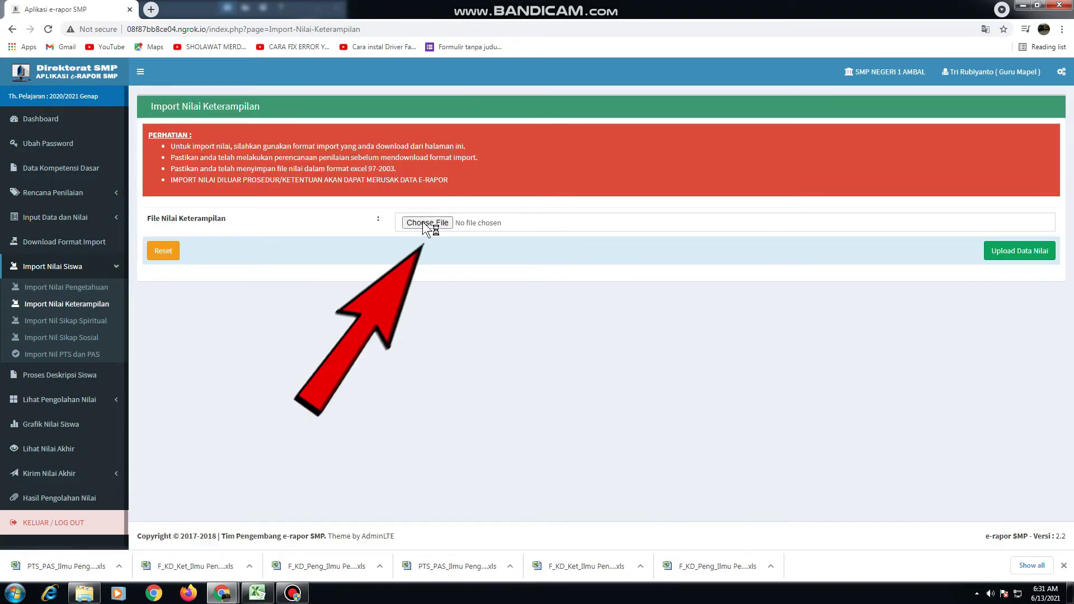
click(423, 223)
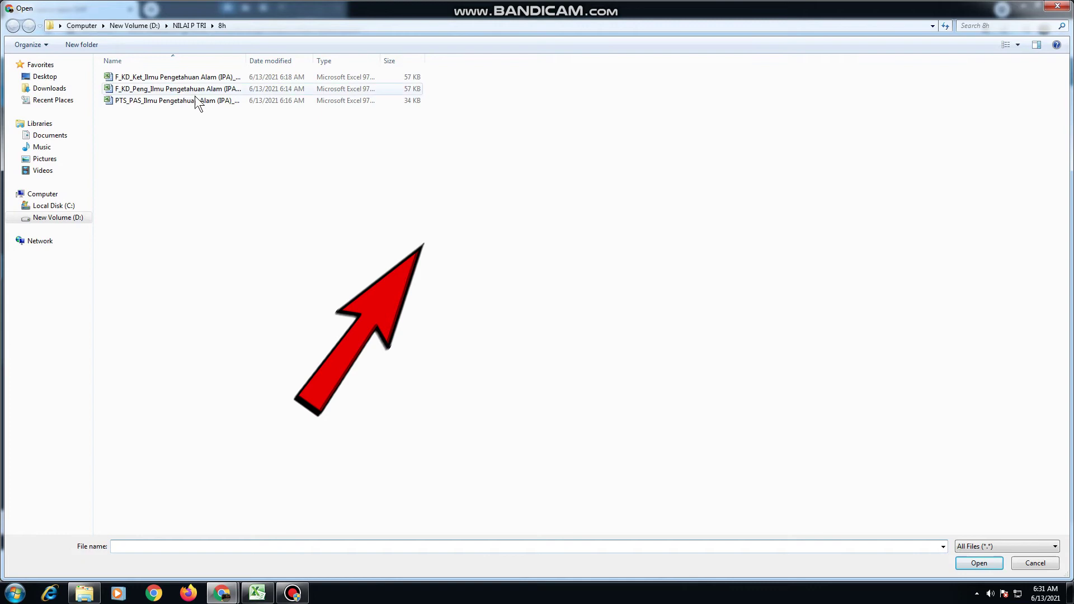
double_click(168, 78)
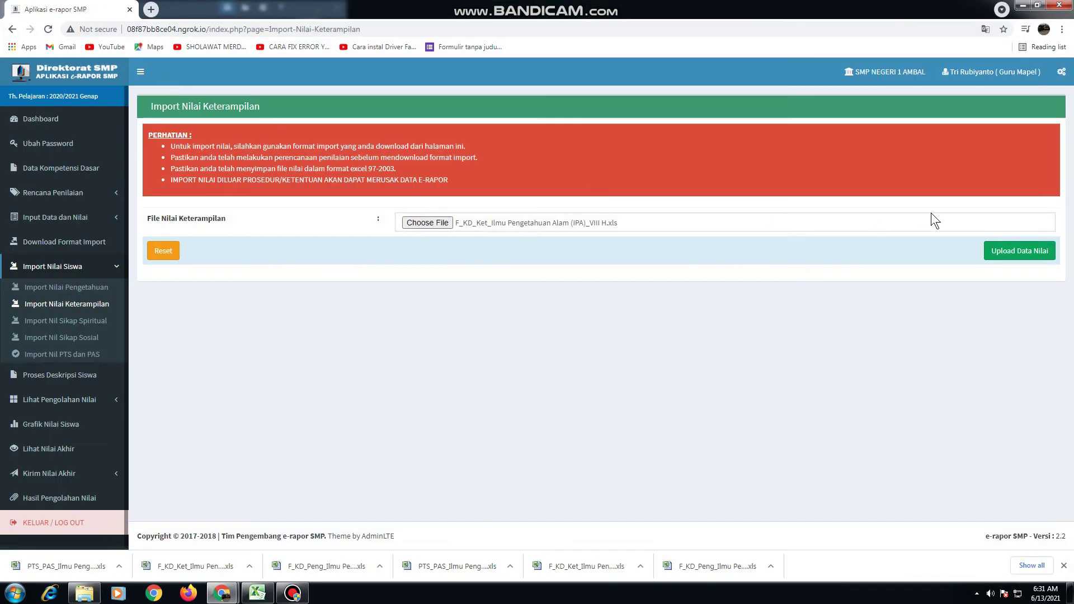
click(1022, 251)
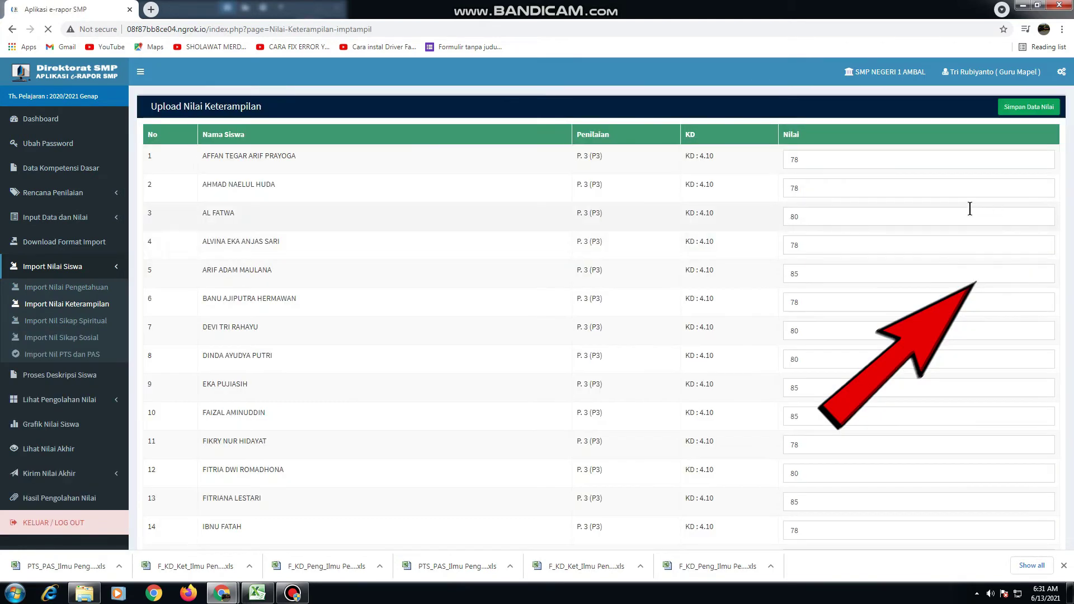
click(1009, 108)
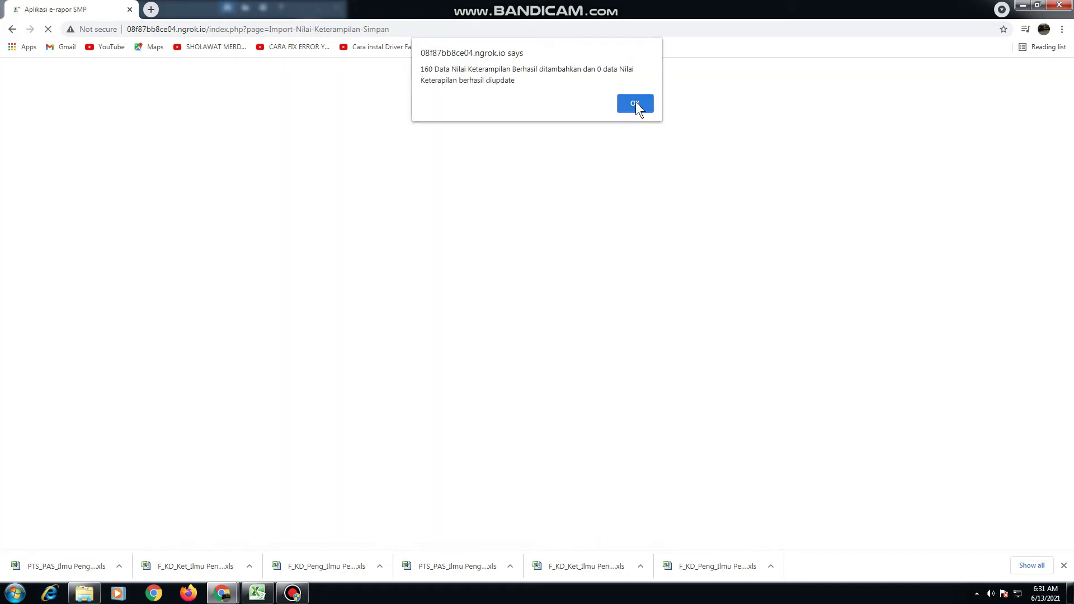
click(637, 103)
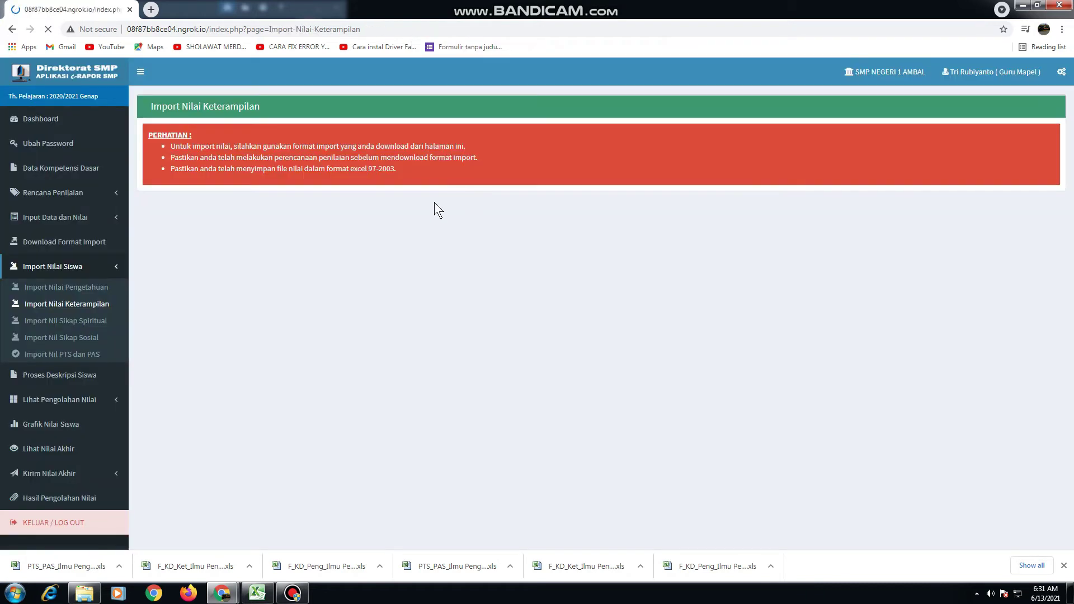
Step: Import the PTS and PAS grades from PTS_PAS_Ilmu Pengetahuan Alam (IPA)_VIII H.xls and save them
click(62, 356)
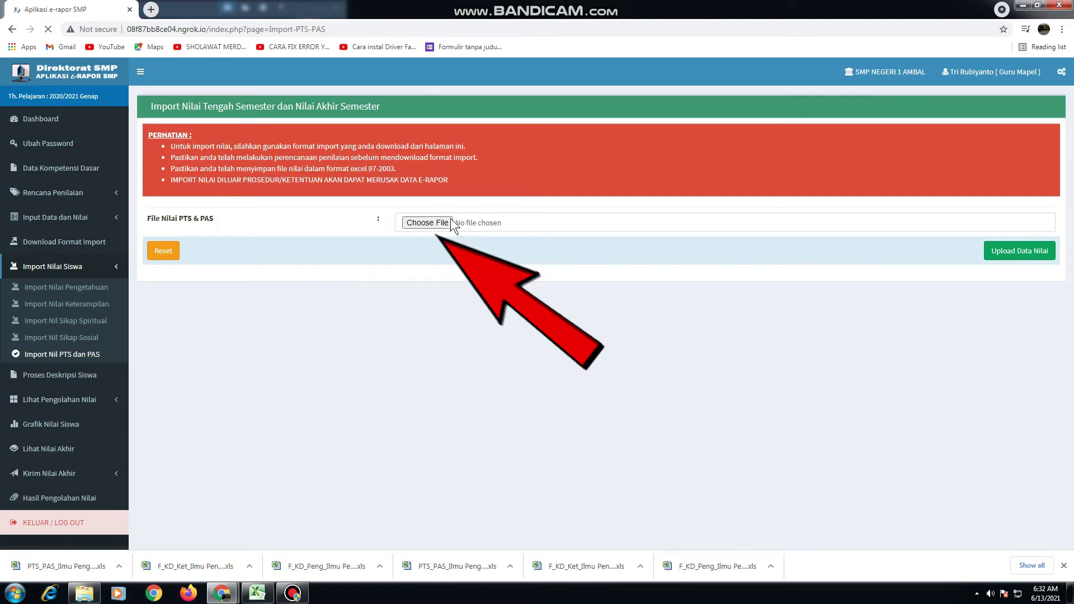
click(427, 223)
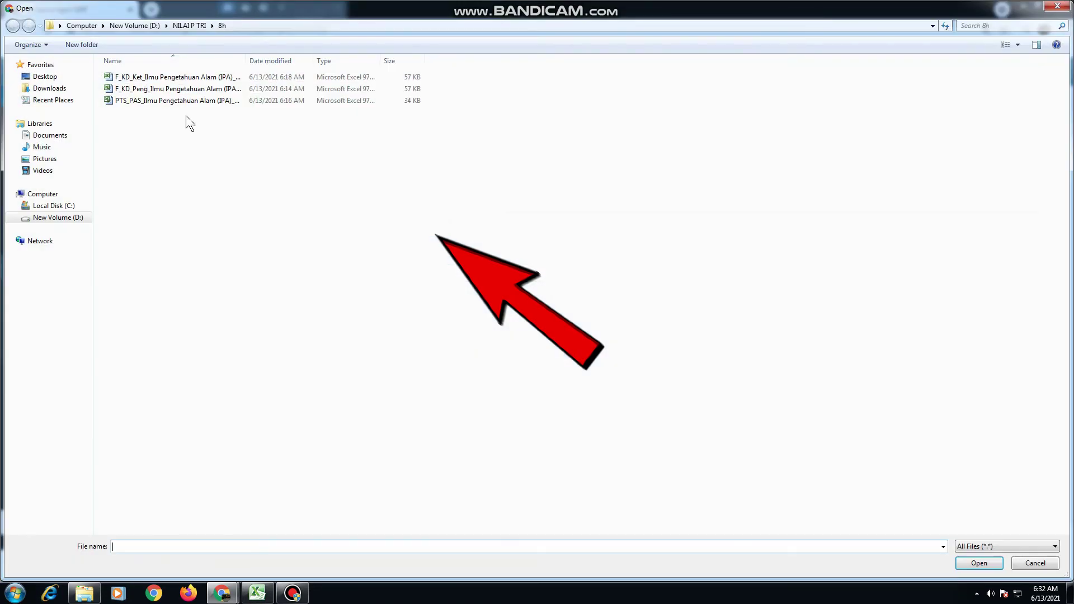
double_click(169, 99)
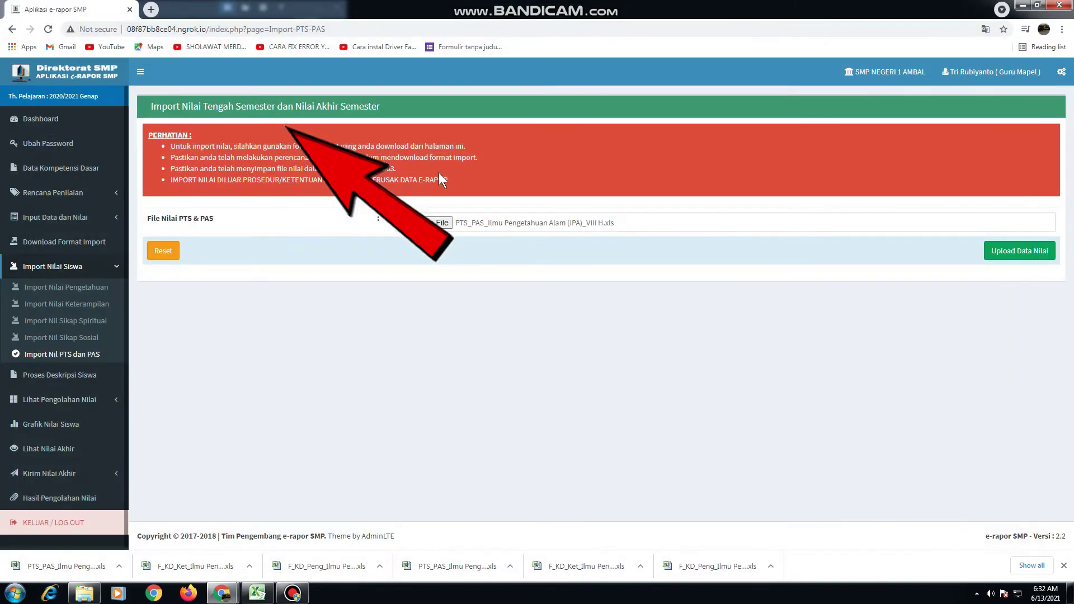
click(1018, 252)
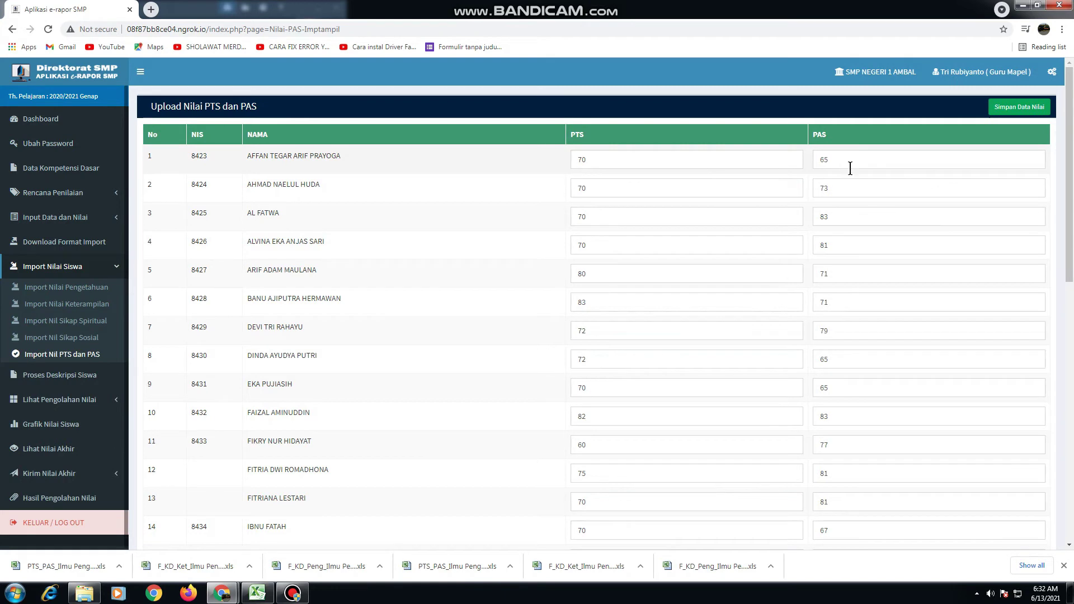
click(1006, 107)
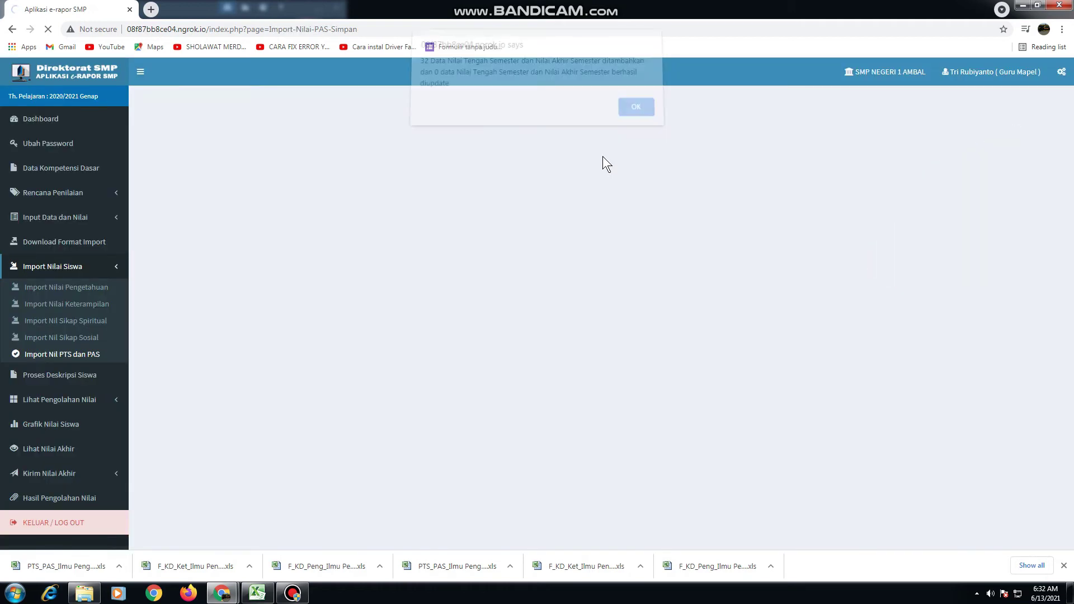
click(635, 106)
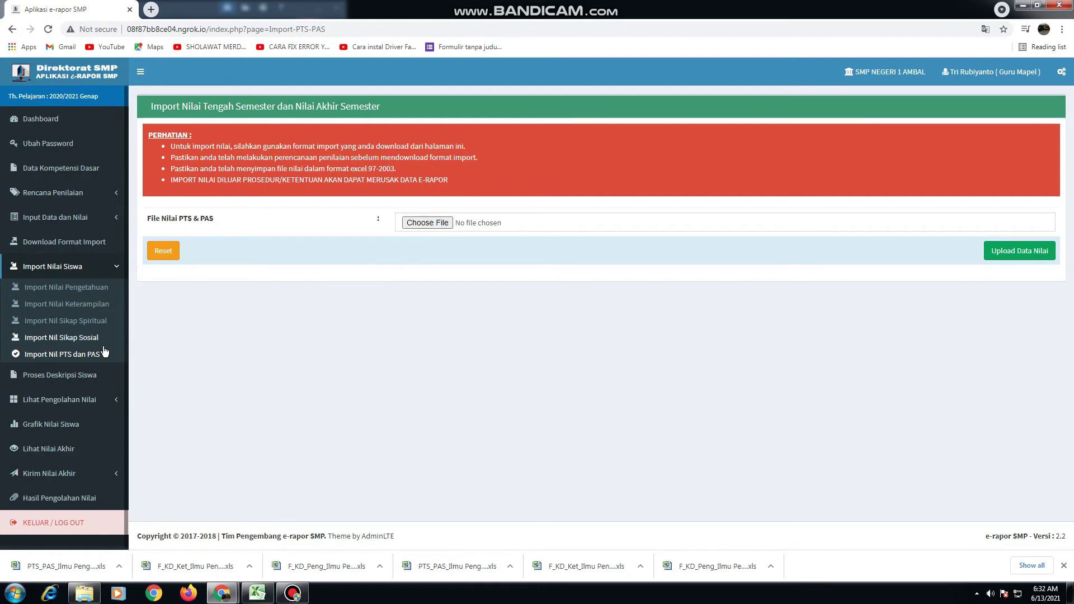
Step: Load the student grade descriptions (Proses Deskripsi Siswa) for class VIII H, subject Ilmu Pengetahuan Alam (IPA)
click(77, 376)
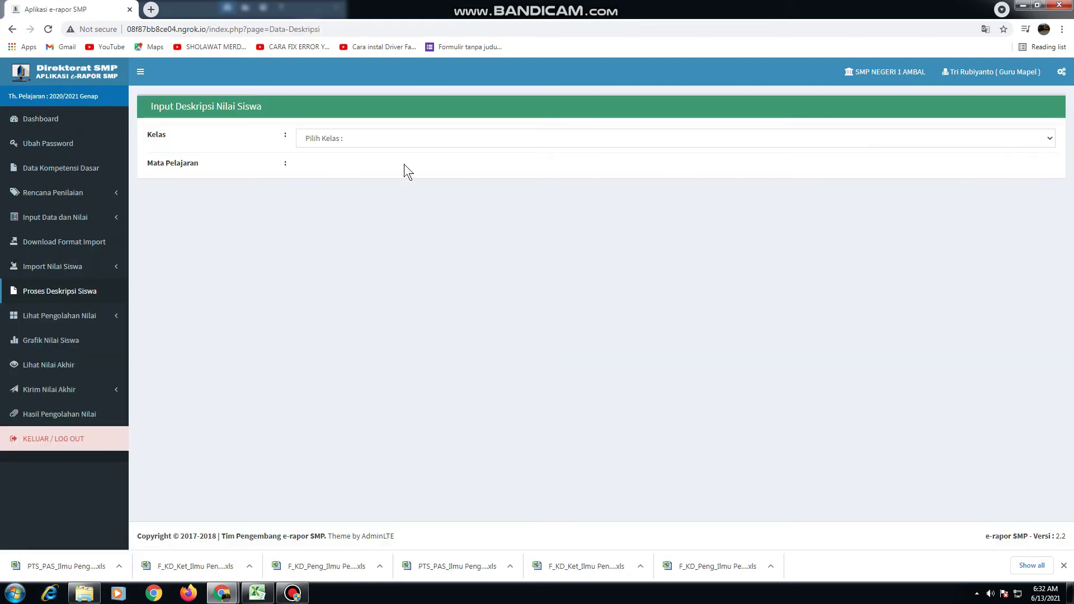
click(371, 137)
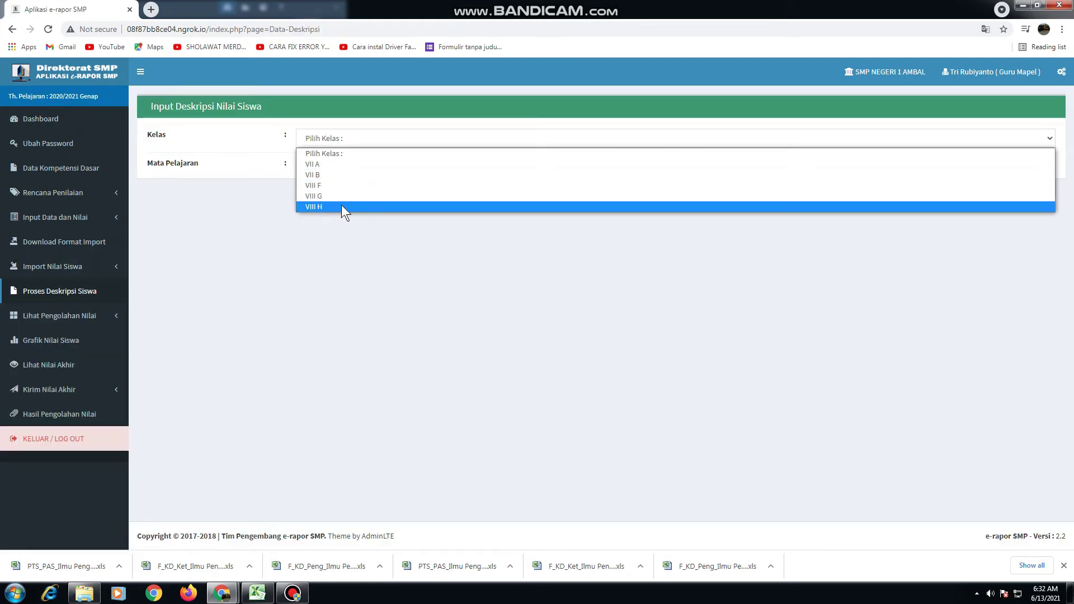
click(342, 206)
click(348, 167)
click(344, 192)
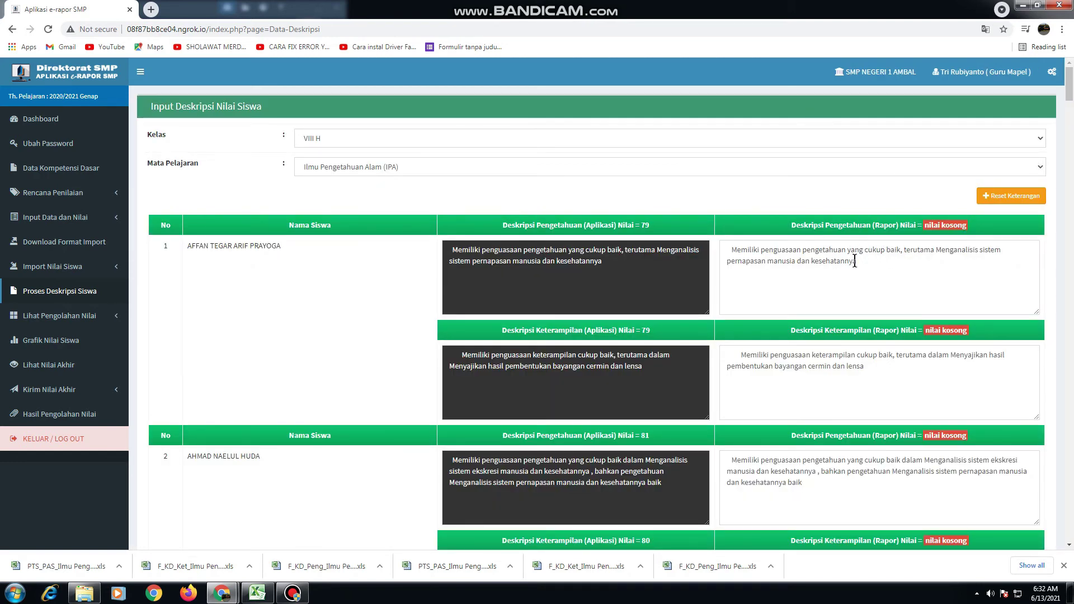
Step: Review the generated knowledge and skills descriptions of all the class's students and save them
scroll(859, 266, down, 3)
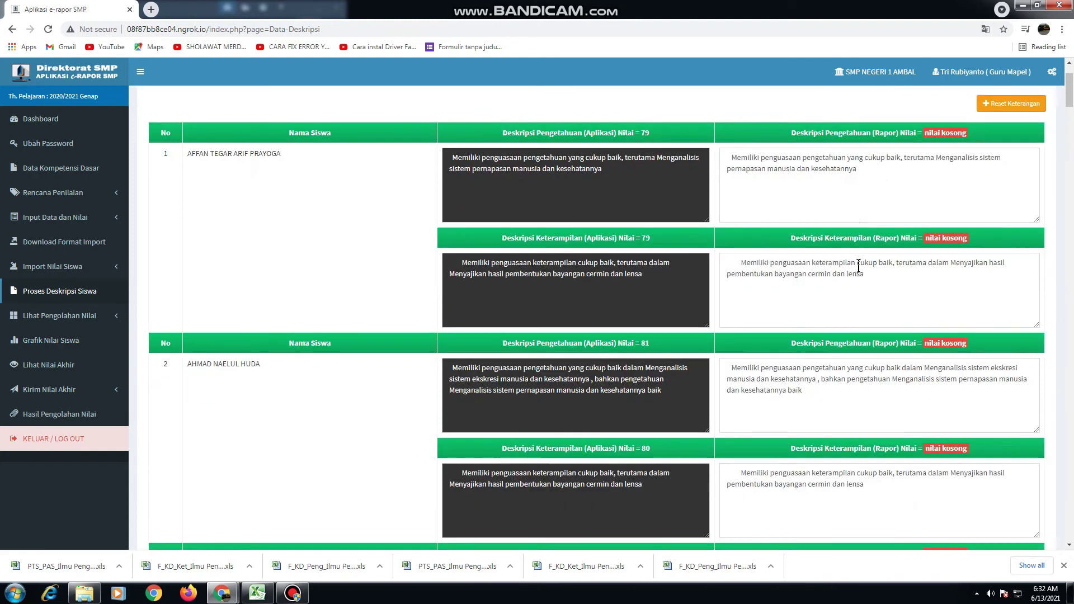
scroll(850, 286, down, 6)
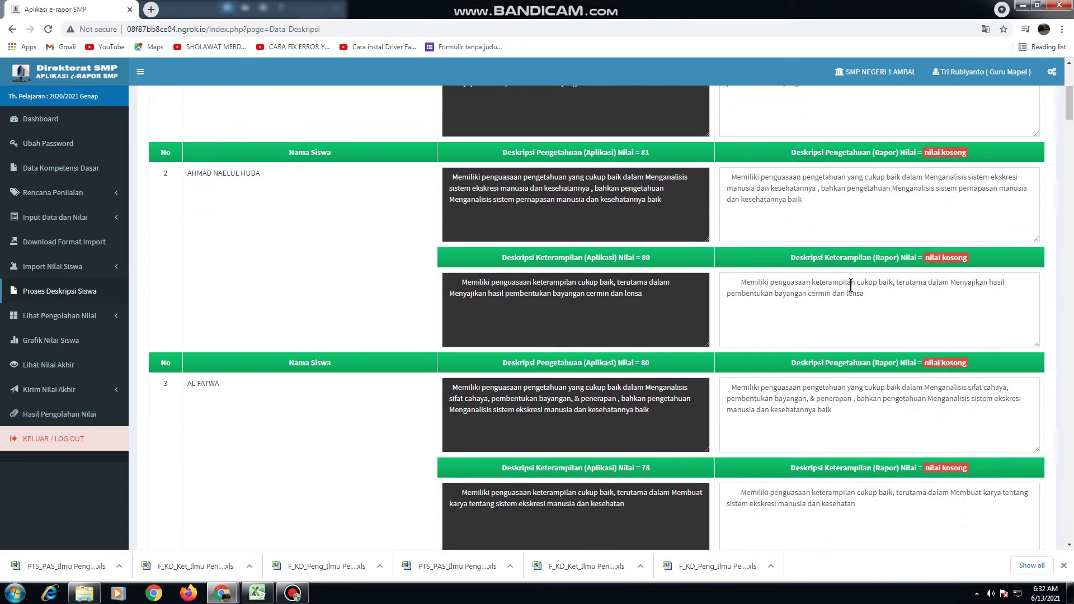
scroll(850, 283, down, 3)
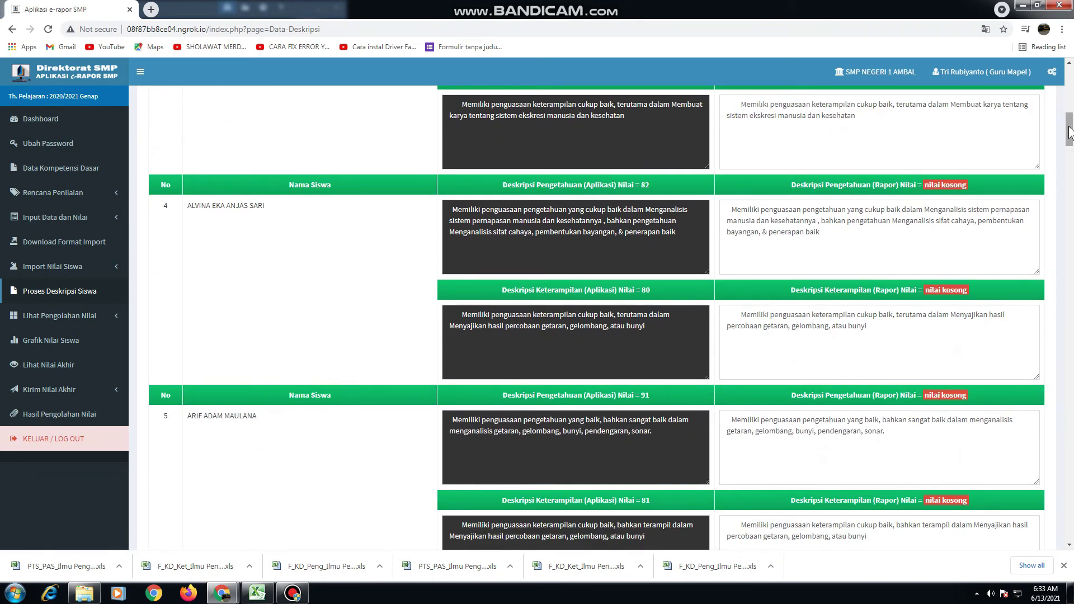
drag(1069, 132, 1070, 536)
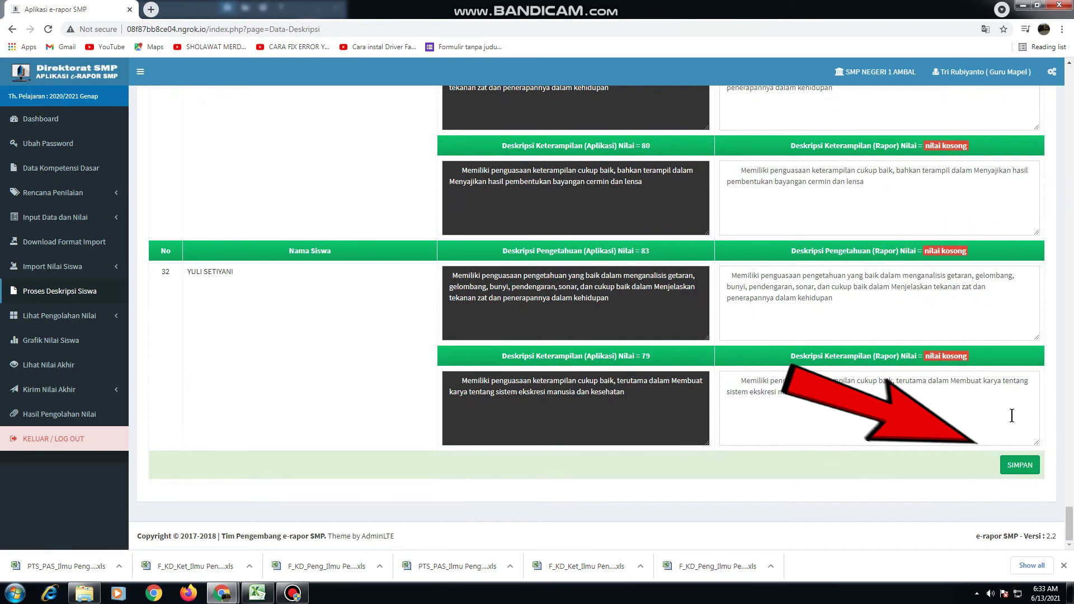
click(1026, 472)
click(1024, 471)
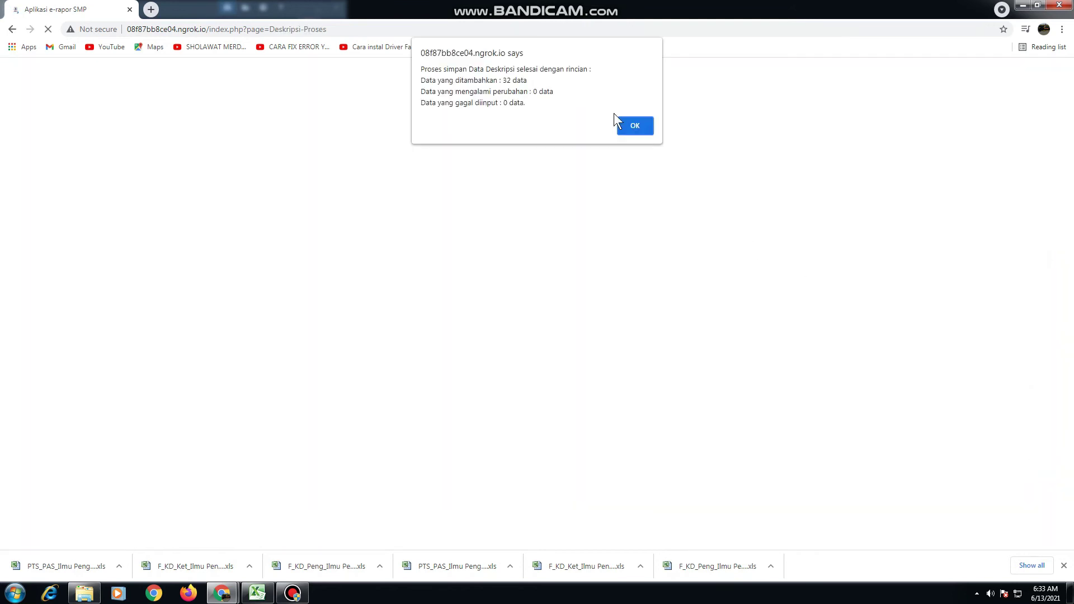
click(635, 127)
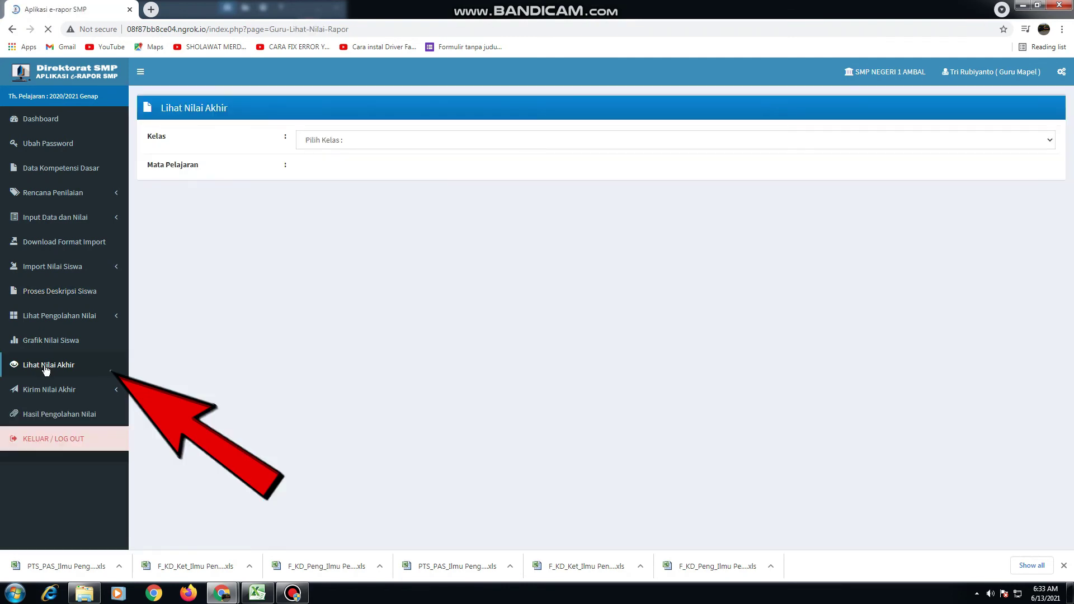
Step: View the final grades (Lihat Nilai Akhir) of class VIII H for Ilmu Pengetahuan Alam (IPA)
click(387, 140)
click(355, 207)
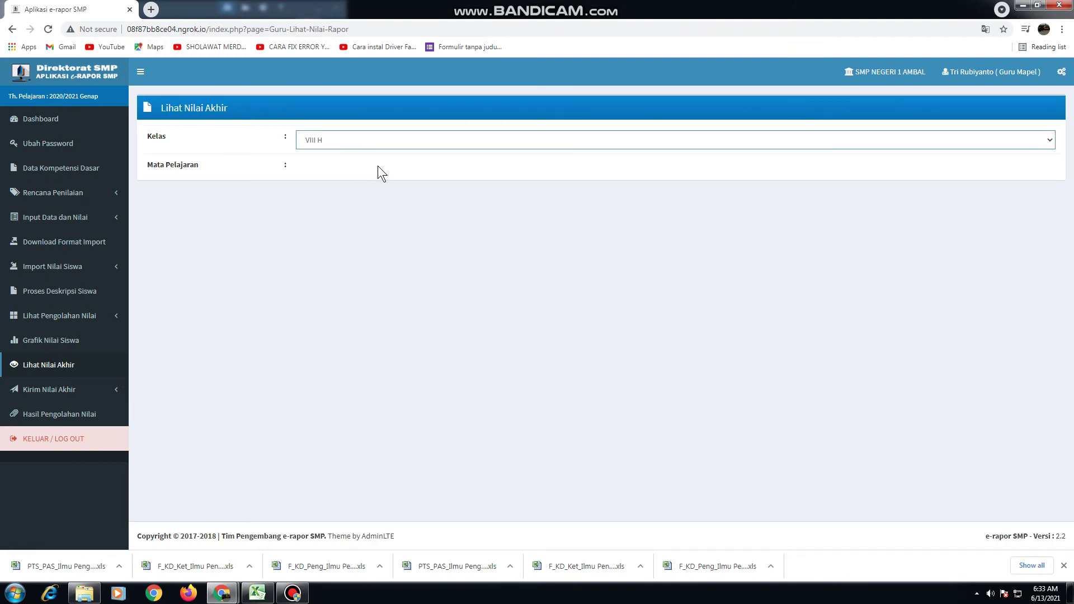
click(378, 168)
click(369, 194)
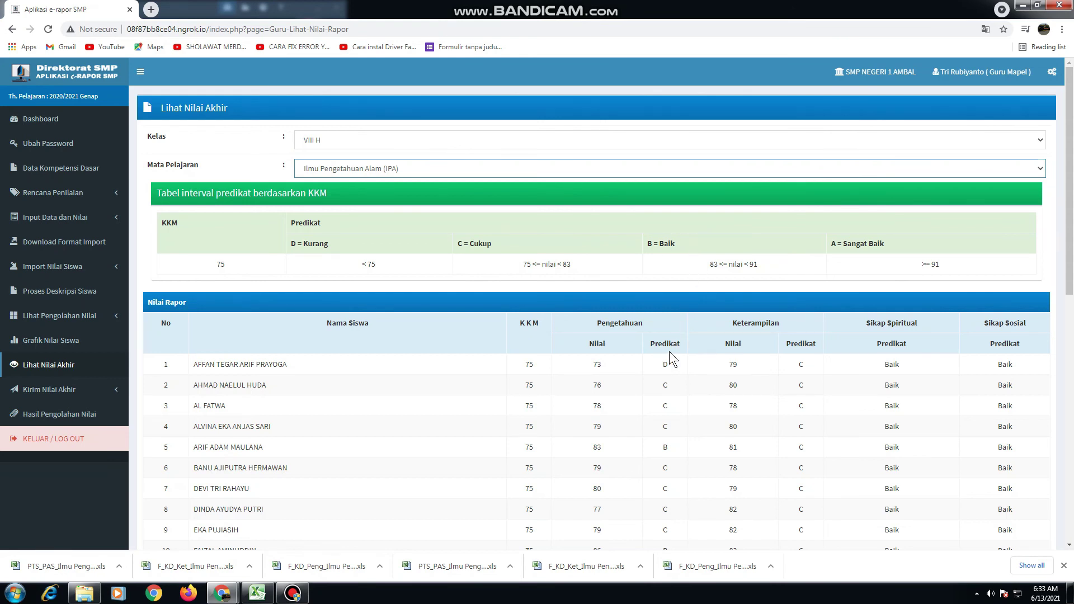
Step: Examine the knowledge and skills grades, their predicates and the spiritual and social attitude predicates in the Nilai Rapor table
scroll(670, 353, down, 4)
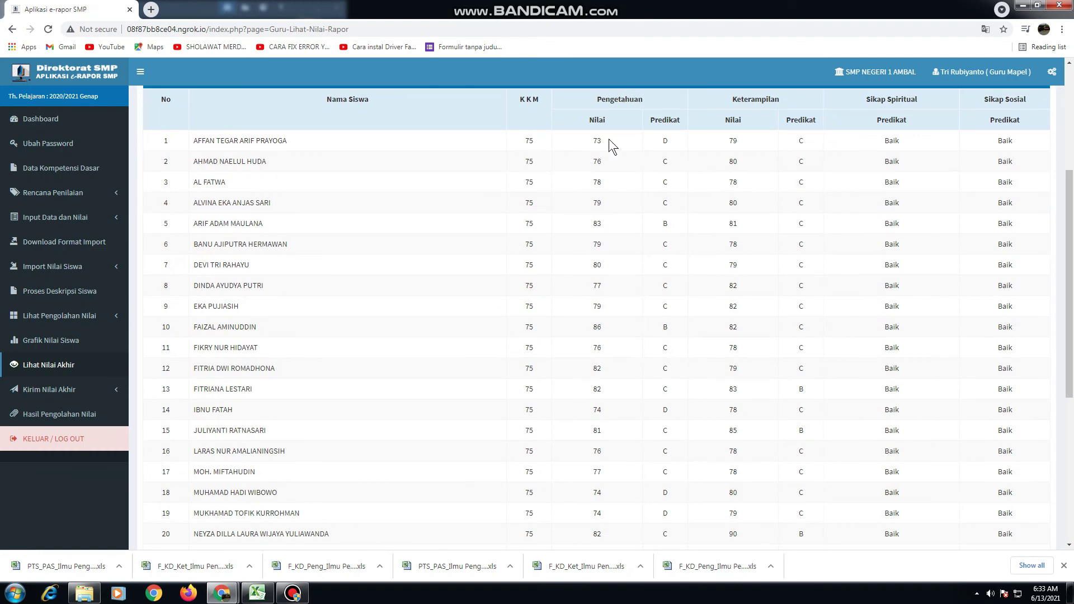
scroll(609, 138, up, 1)
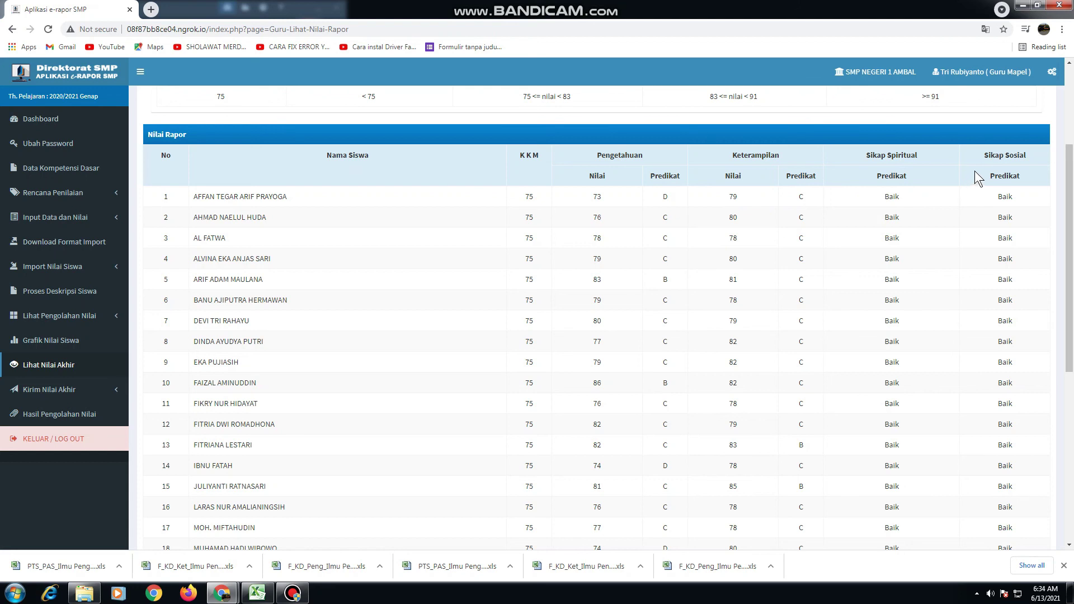
scroll(878, 288, down, 2)
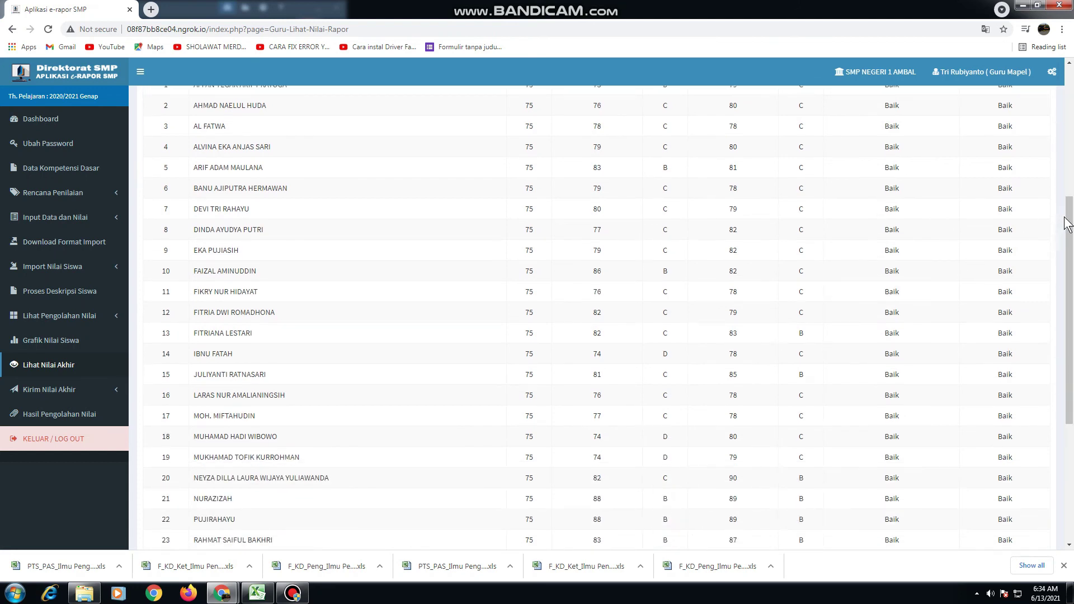
mouse_move(1070, 221)
mouse_down()
mouse_move(1072, 365)
mouse_move(1071, 87)
mouse_move(1066, 220)
mouse_up()
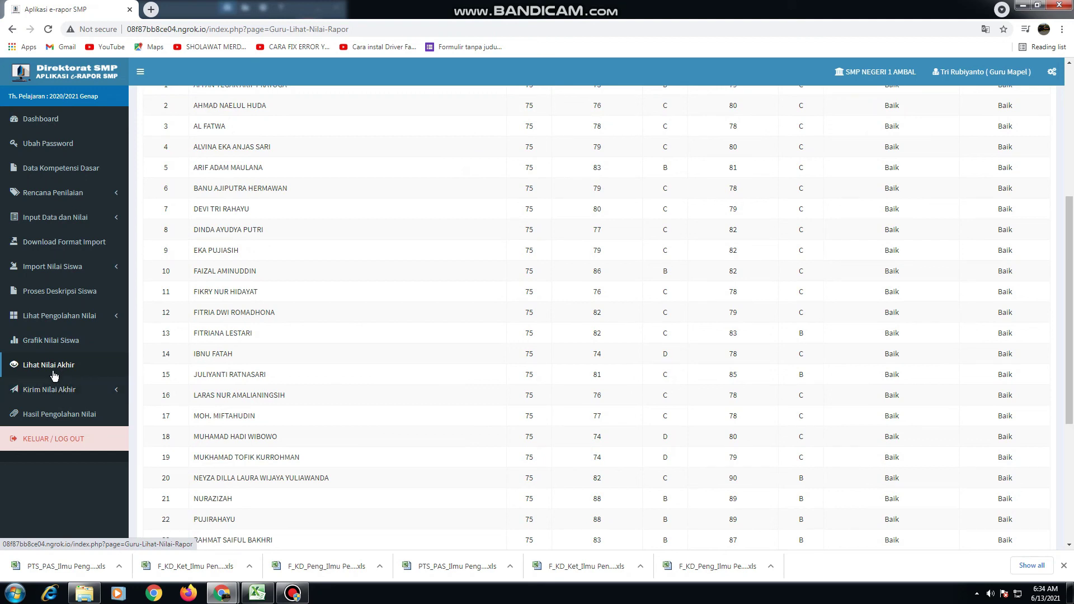
scroll(407, 354, up, 4)
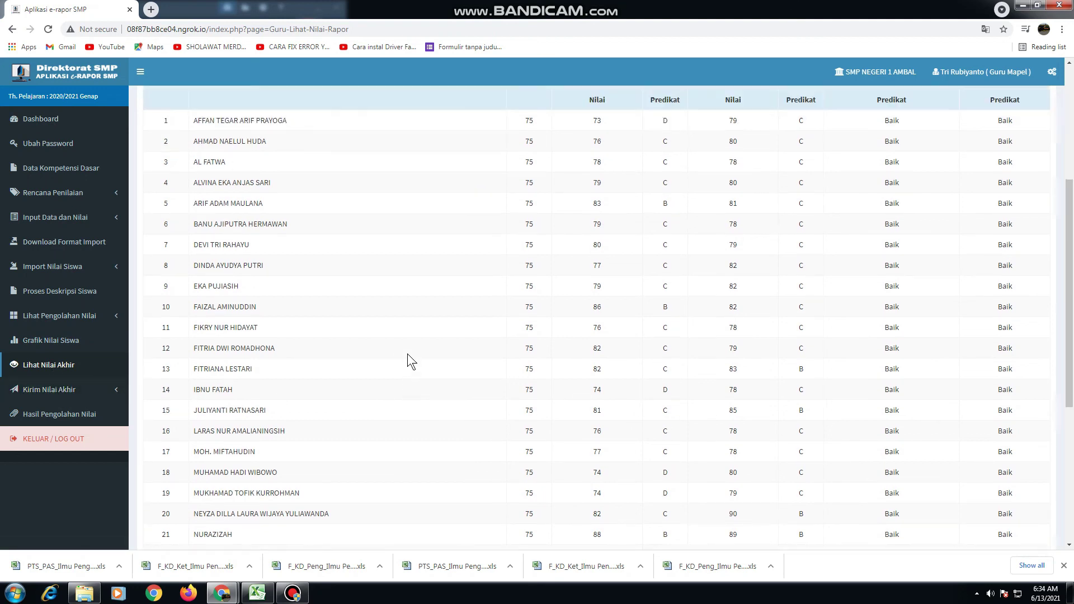
scroll(408, 354, up, 1)
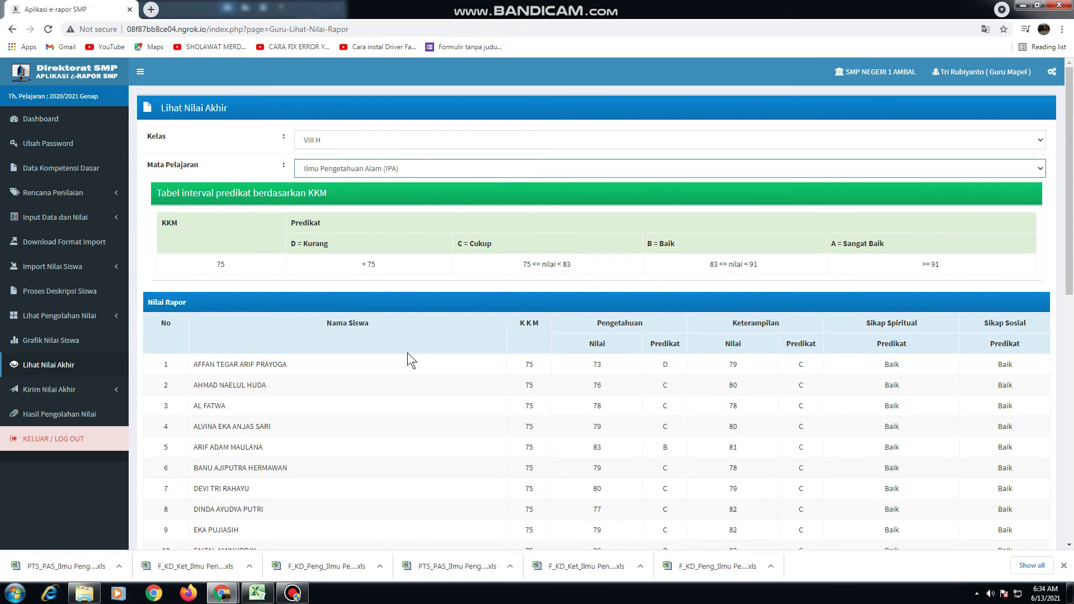